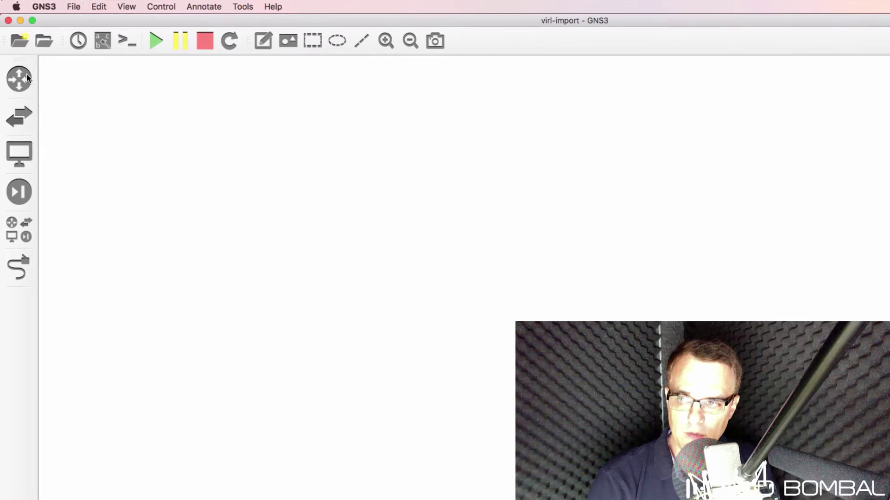
- Show the available router appliances and select the Cisco 2691 entry
click(19, 80)
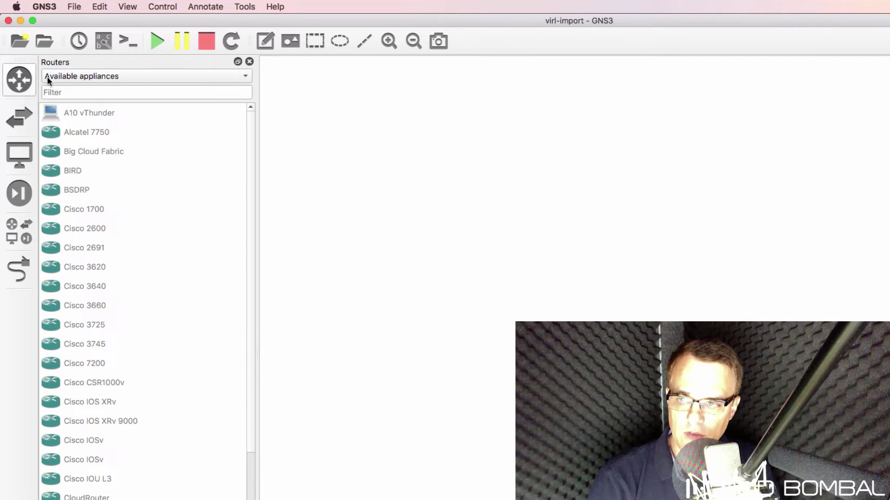
click(142, 75)
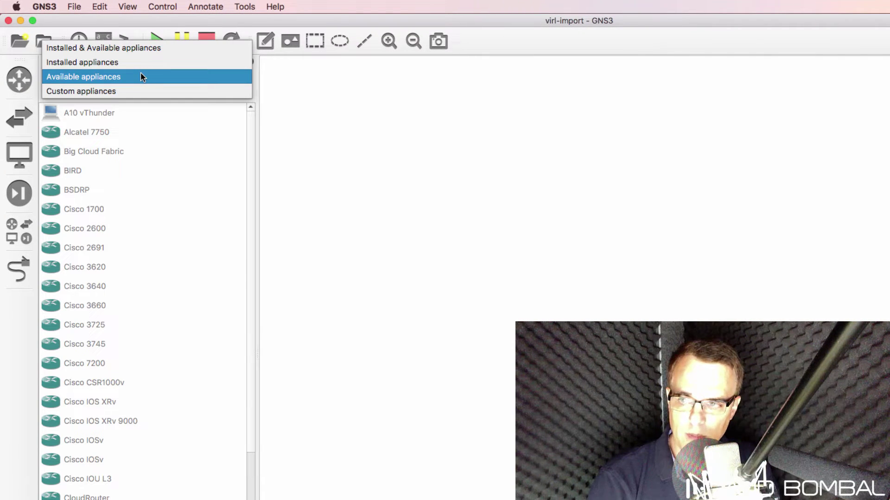
click(141, 76)
click(121, 268)
click(115, 247)
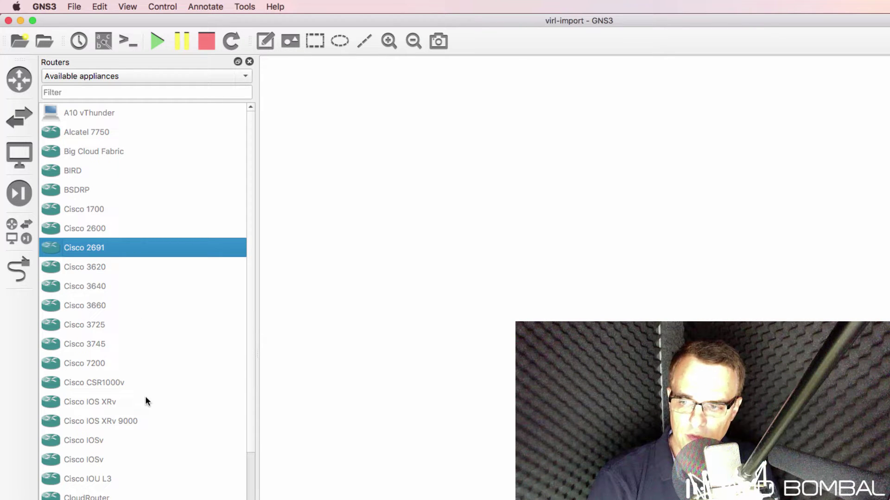
- Review the Cisco IOSv appliance details, then close them
click(131, 443)
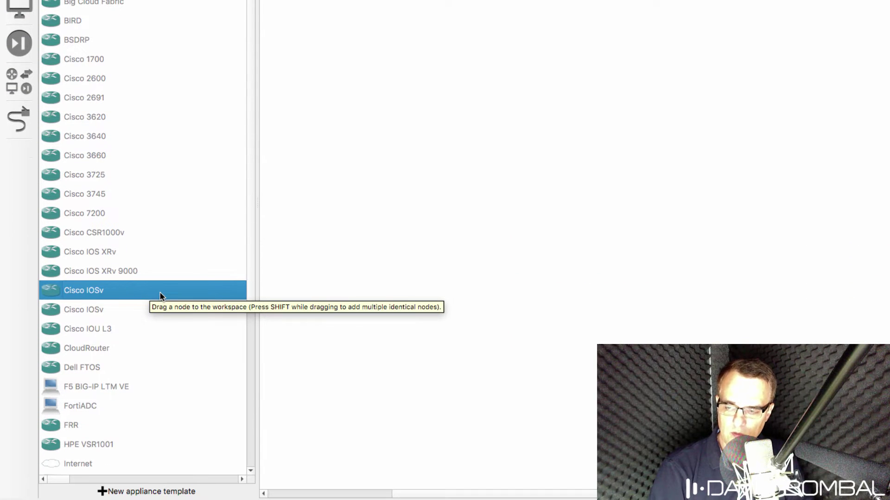
double_click(161, 296)
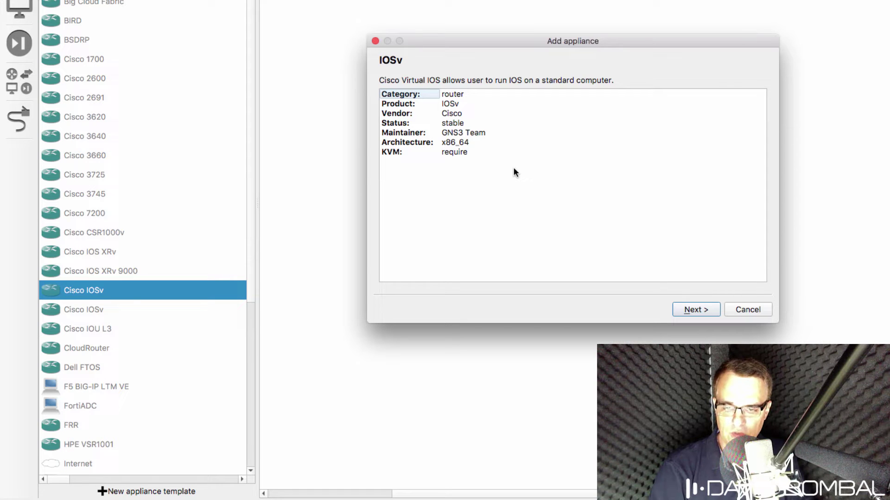
click(465, 103)
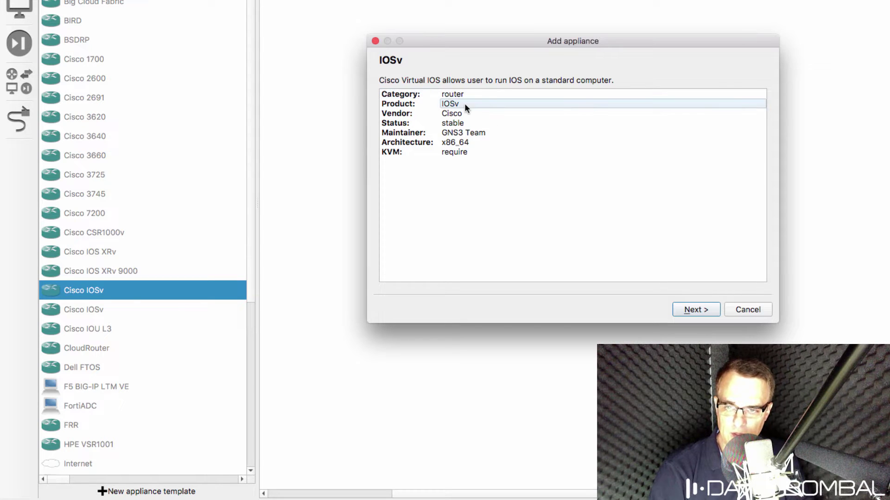
click(747, 309)
- Review the Cisco 7200 appliance details, then dismiss them
click(82, 213)
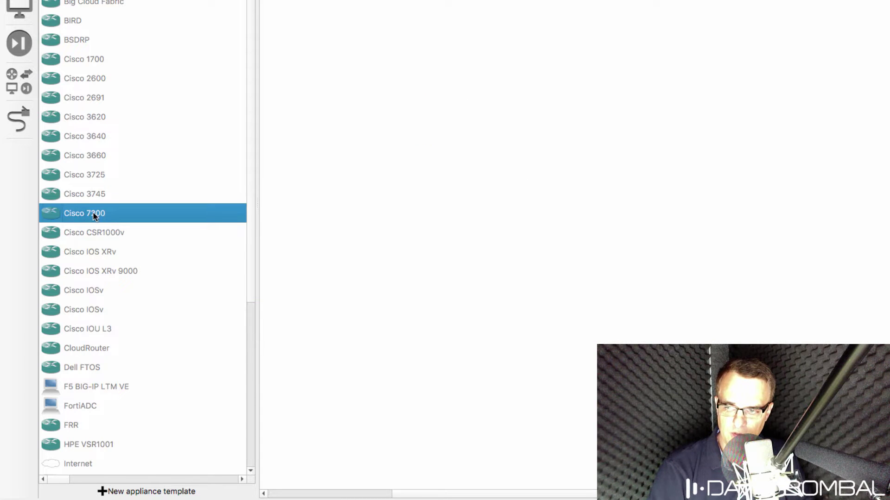
double_click(89, 213)
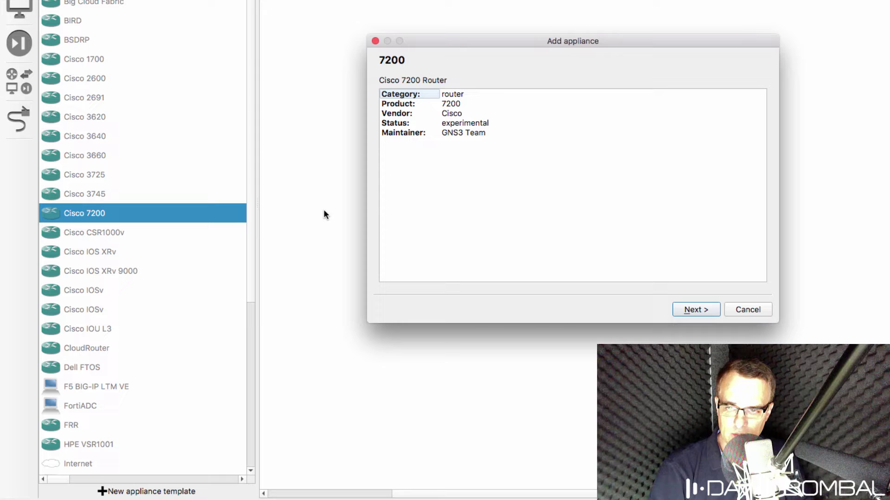
click(482, 103)
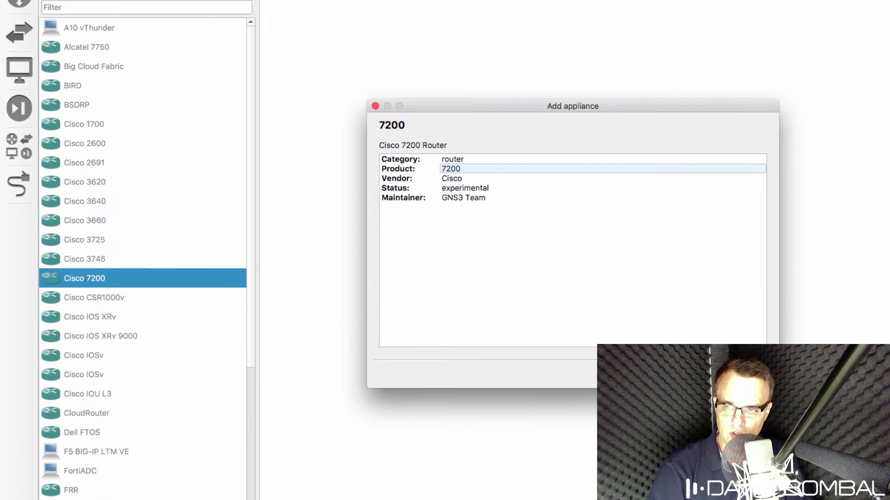
key(Escape)
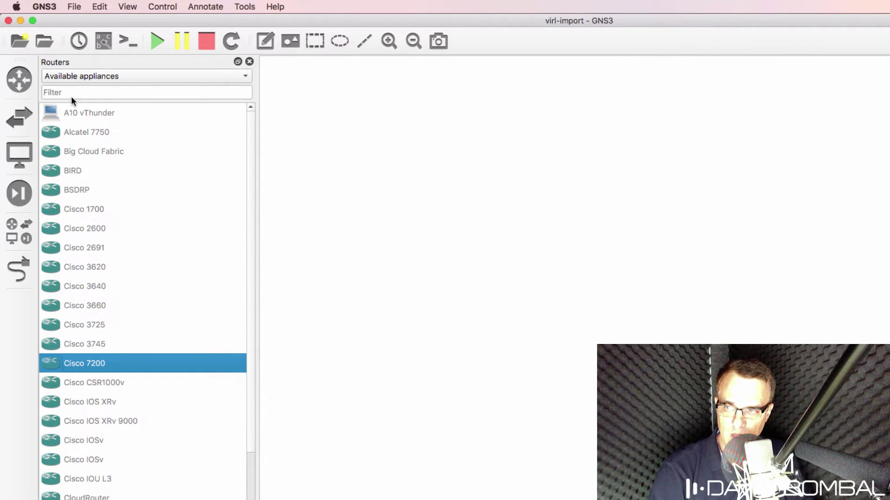
click(14, 121)
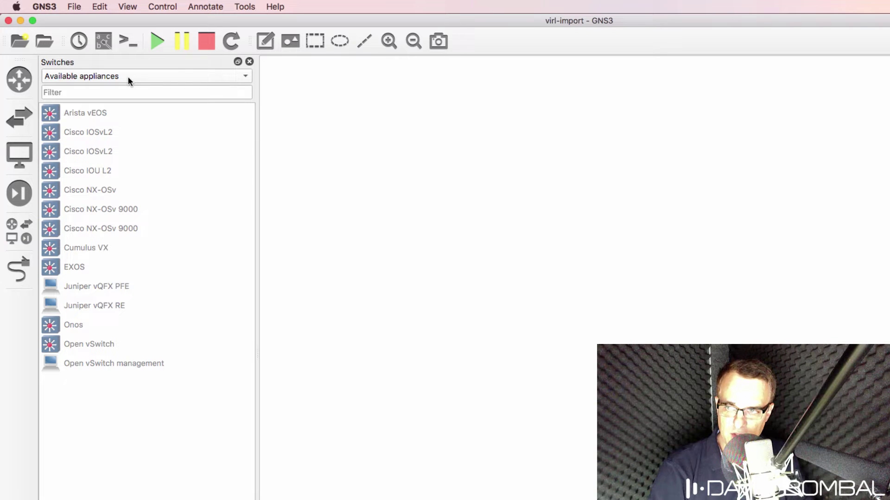
click(124, 140)
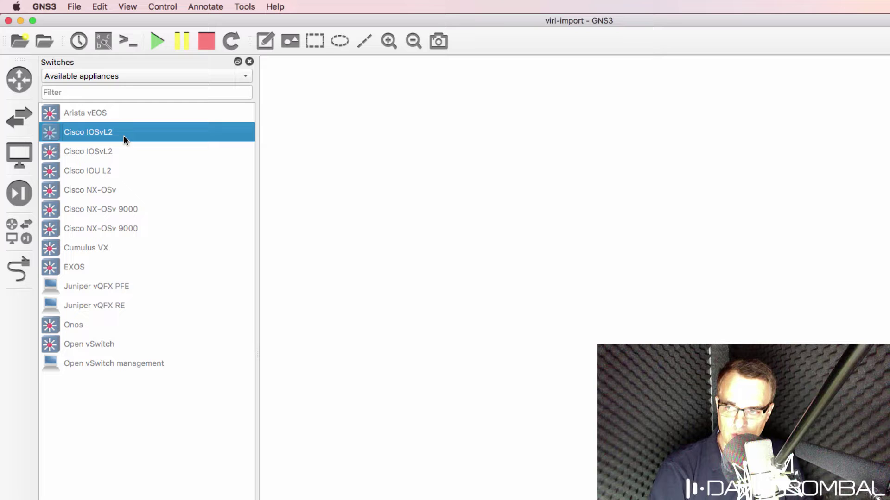
click(123, 76)
click(123, 76)
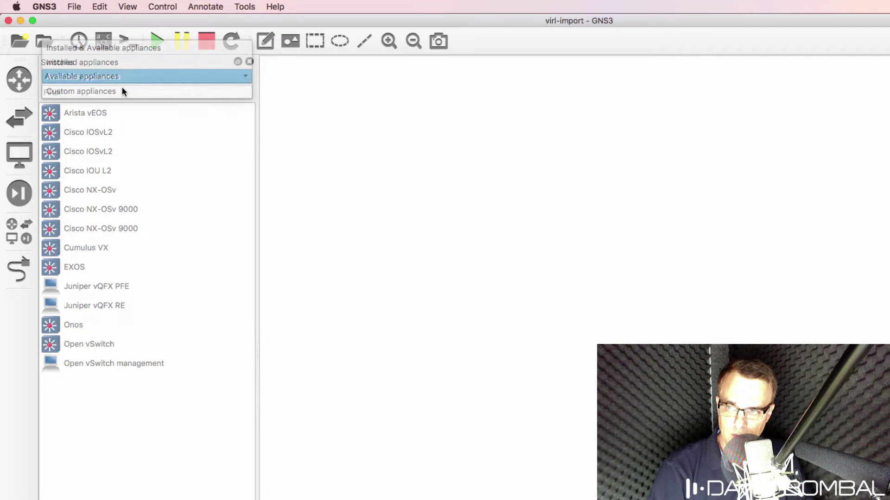
click(105, 134)
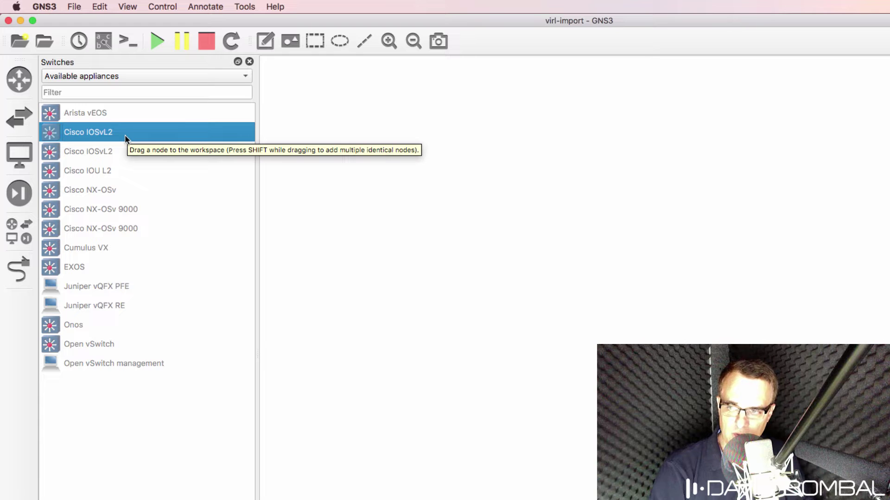
click(124, 190)
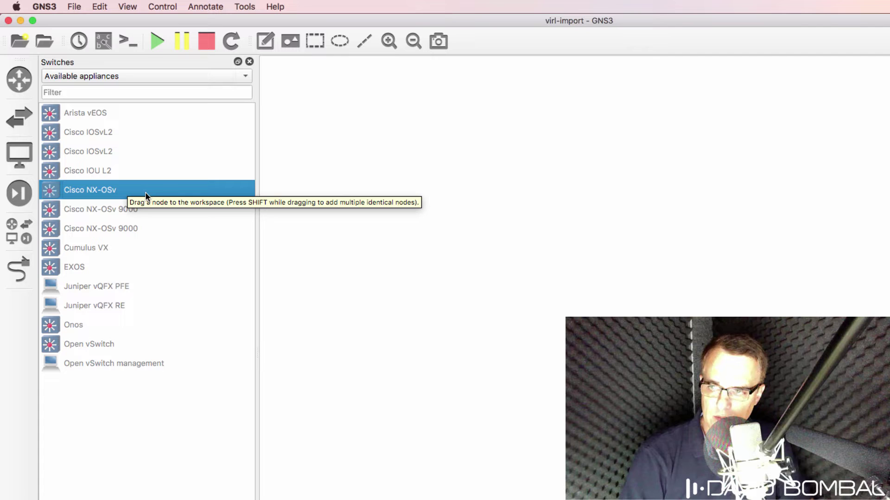
double_click(127, 114)
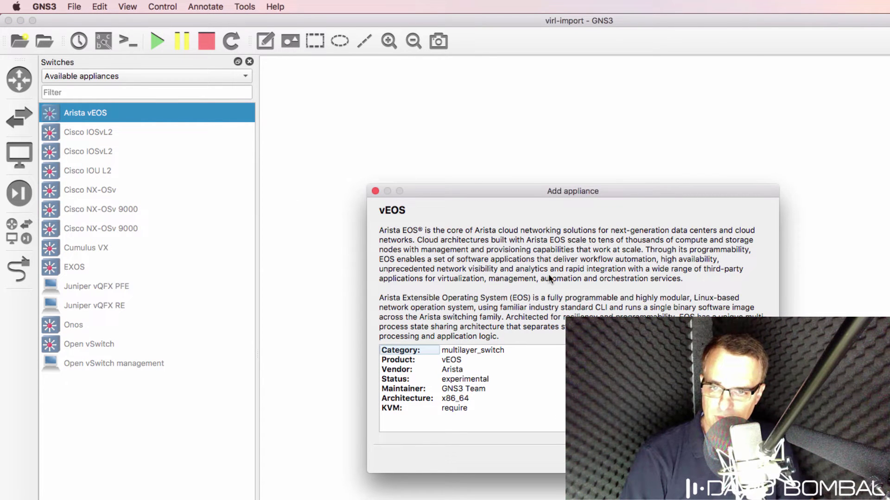
key(Escape)
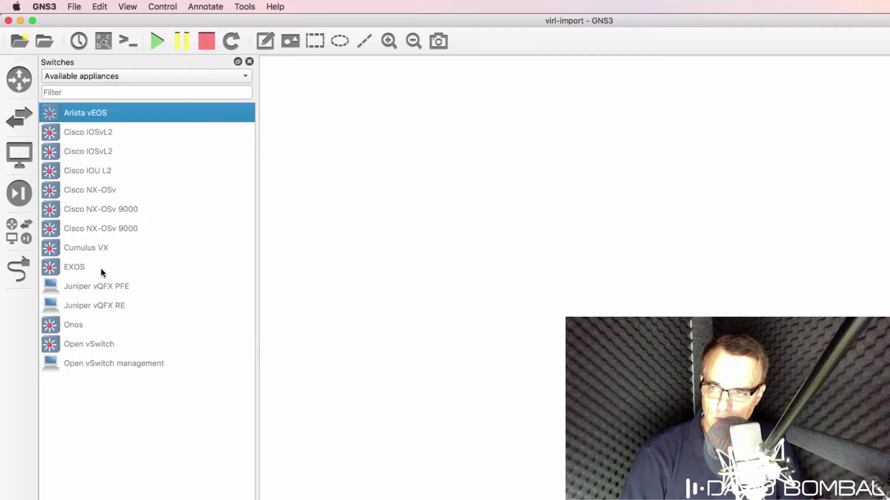
double_click(109, 251)
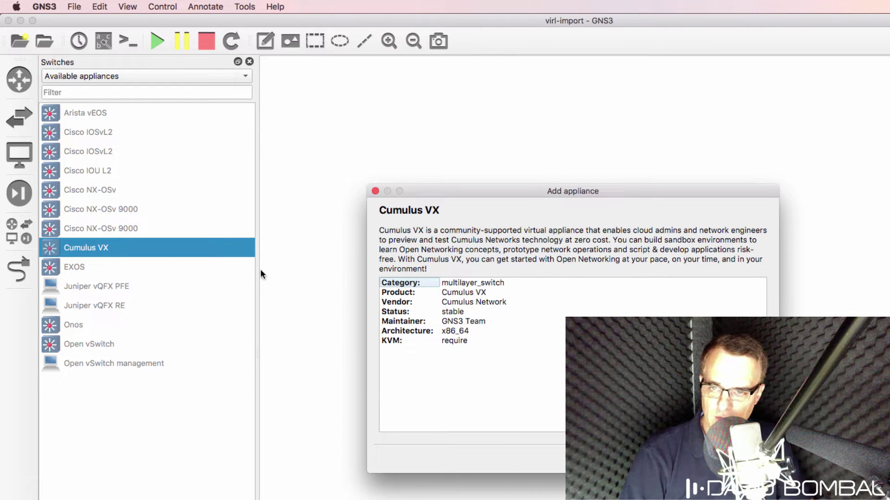
key(Escape)
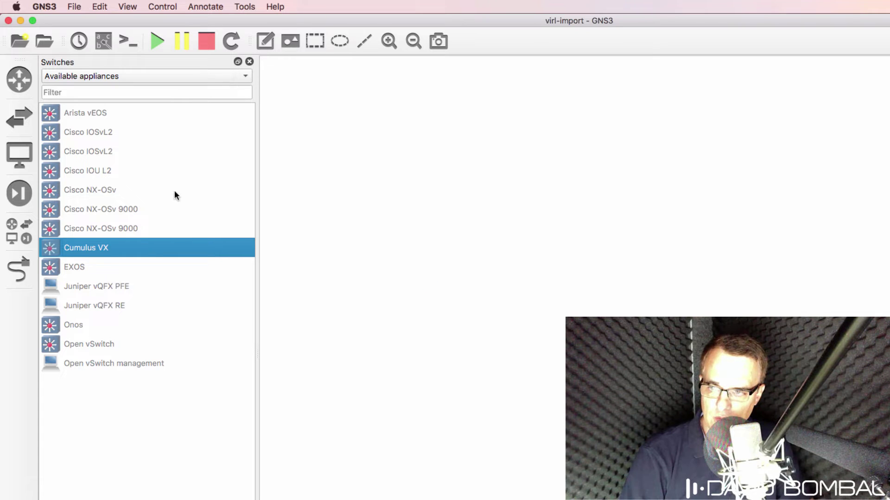
click(111, 133)
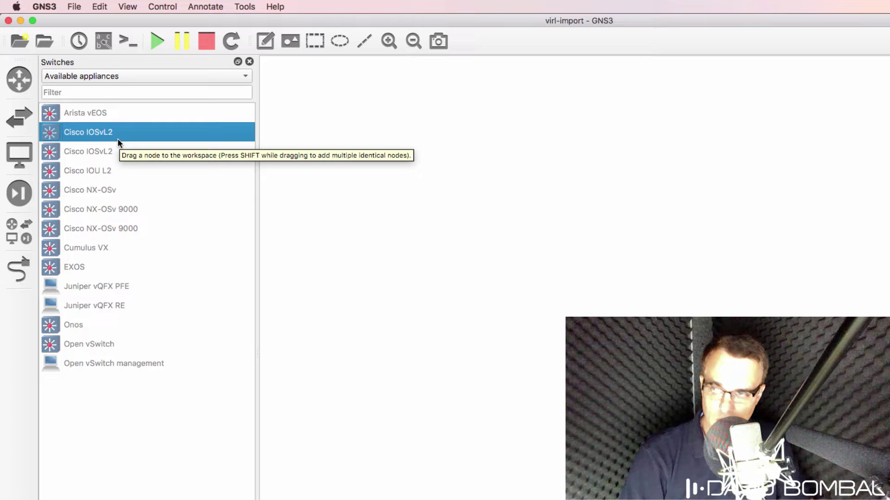
click(19, 81)
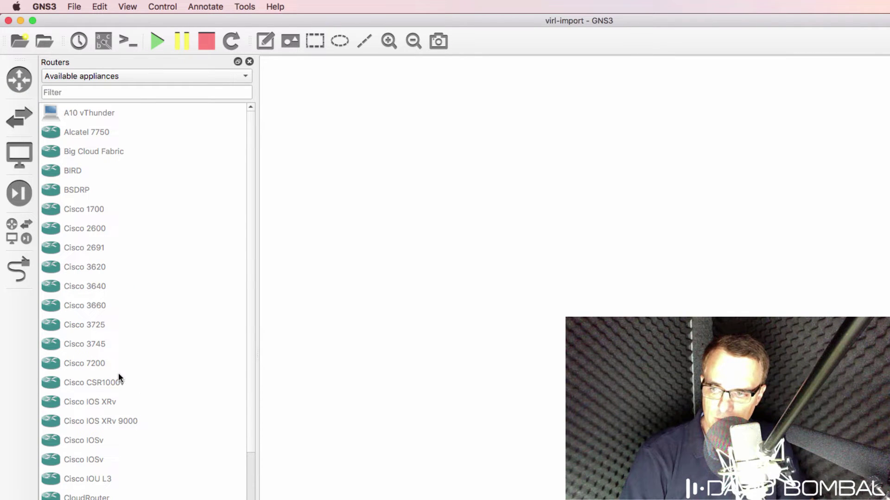
- Browse switch appliances Arista vEOS, Cumulus VX and Cisco IOSvL2, then select router Cisco 3745
click(111, 446)
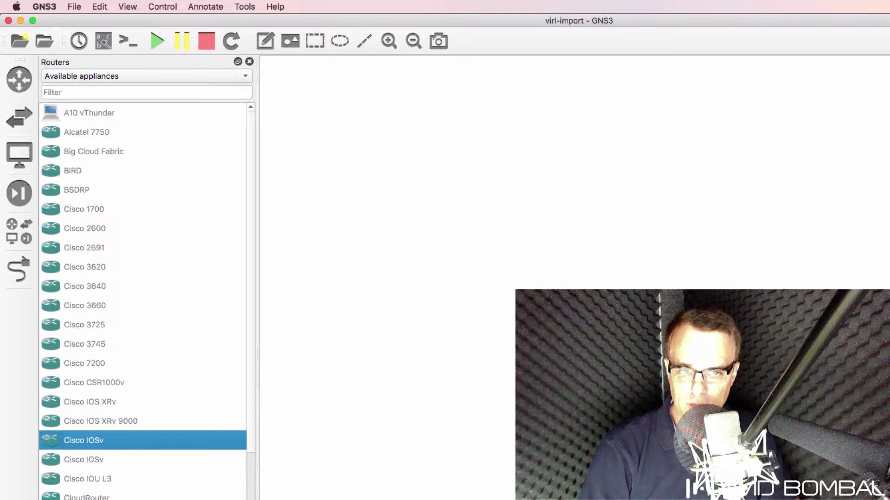
click(19, 116)
click(83, 120)
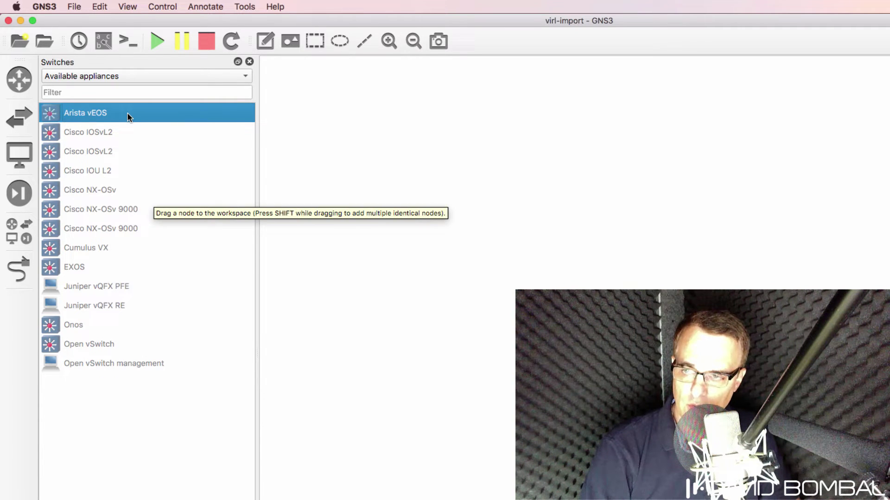
click(100, 248)
click(115, 139)
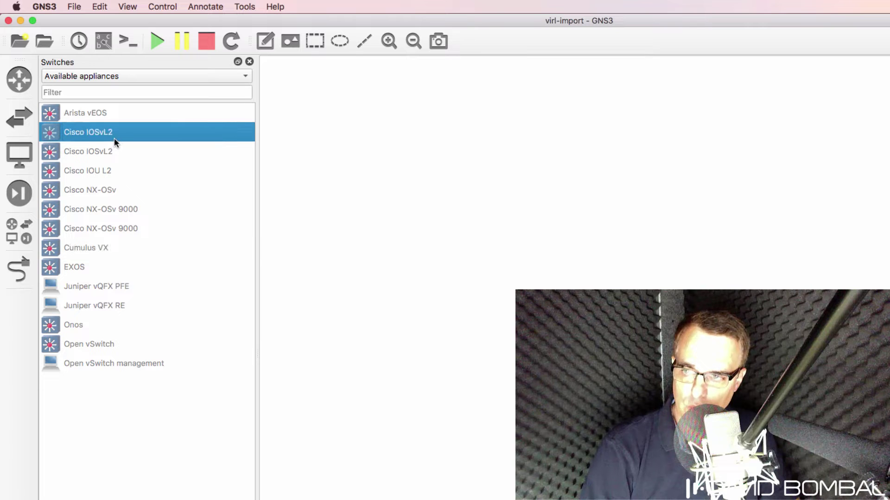
click(19, 80)
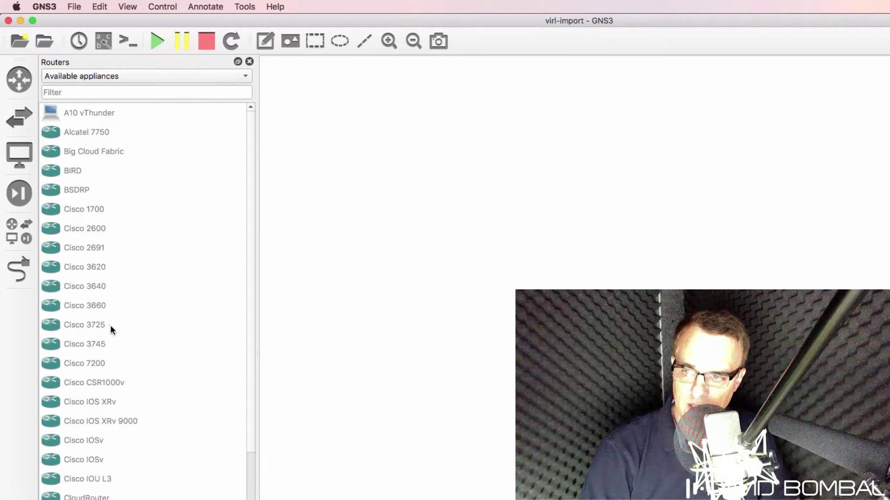
click(126, 344)
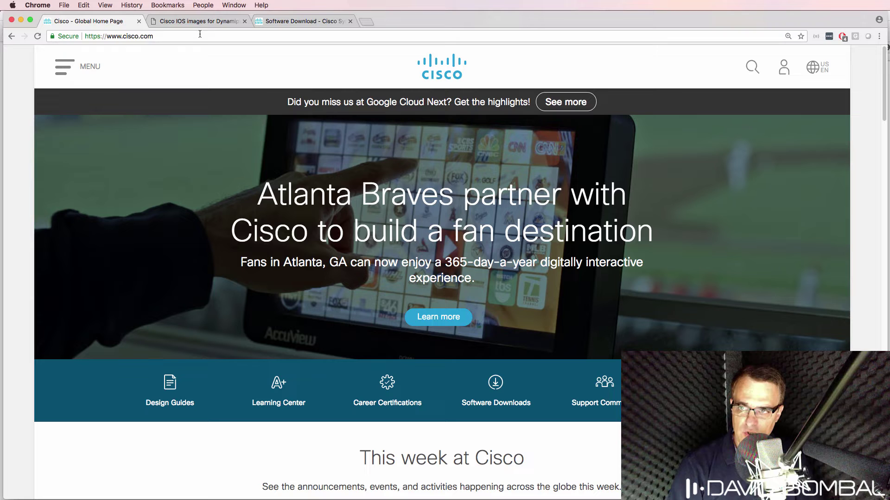
- Load virl.cisco.com in place of the Cisco home page
click(200, 37)
text(v)
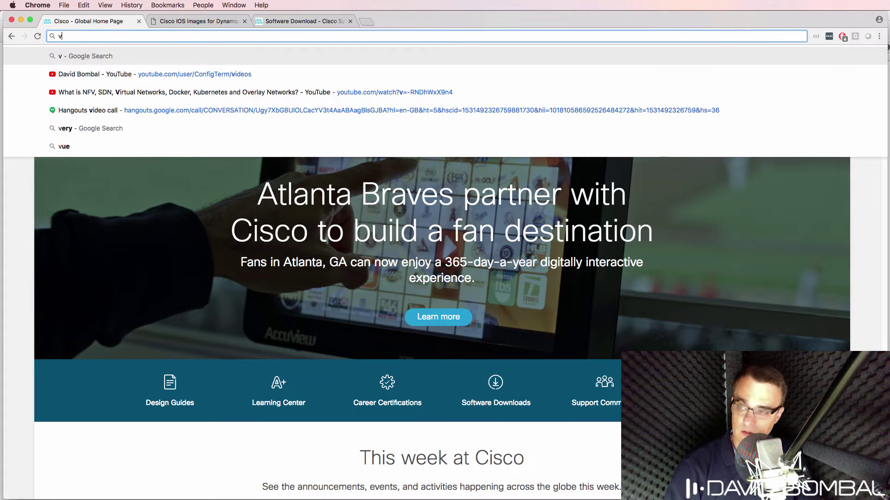
text(irl.cisco.com)
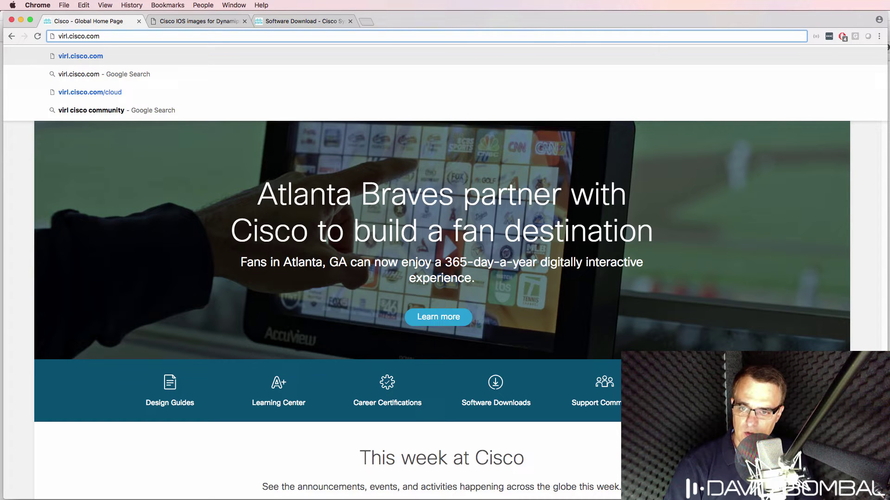
key(Return)
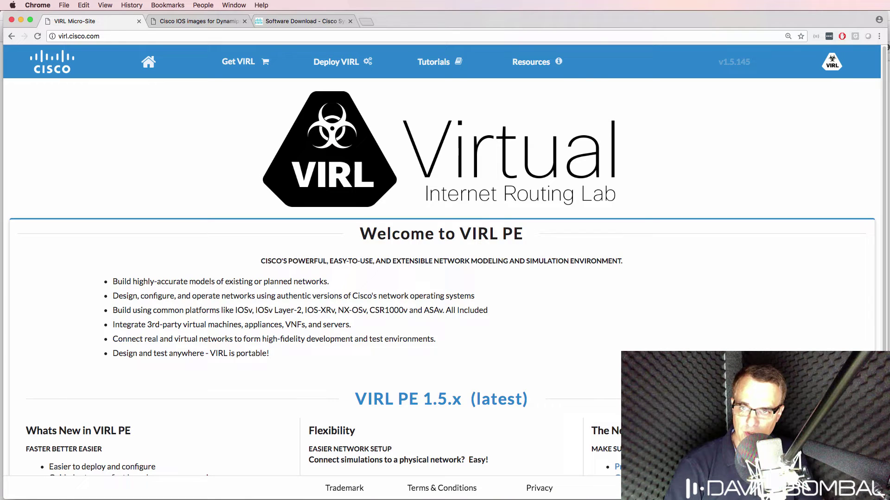
click(91, 36)
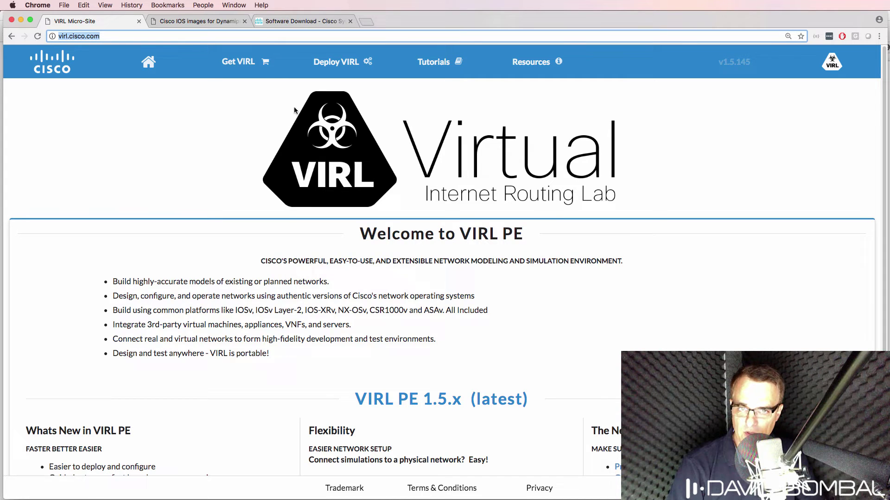
scroll(351, 205, down, 3)
scroll(310, 90, up, 3)
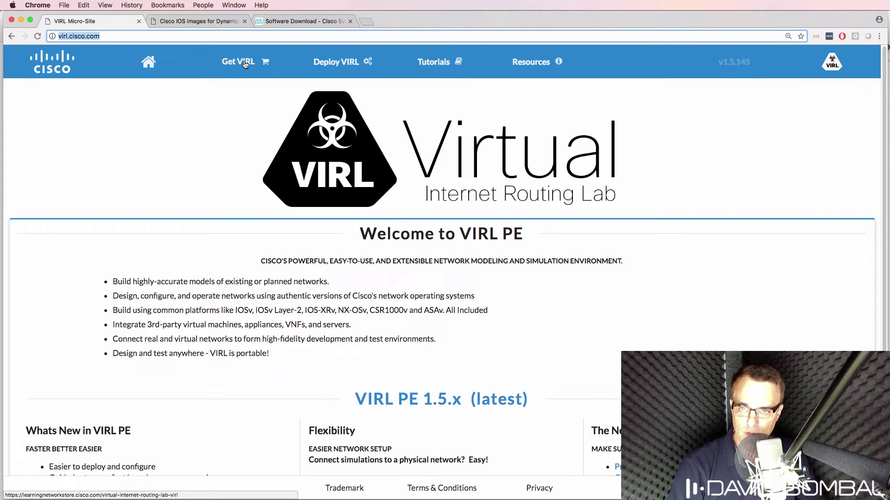
click(246, 64)
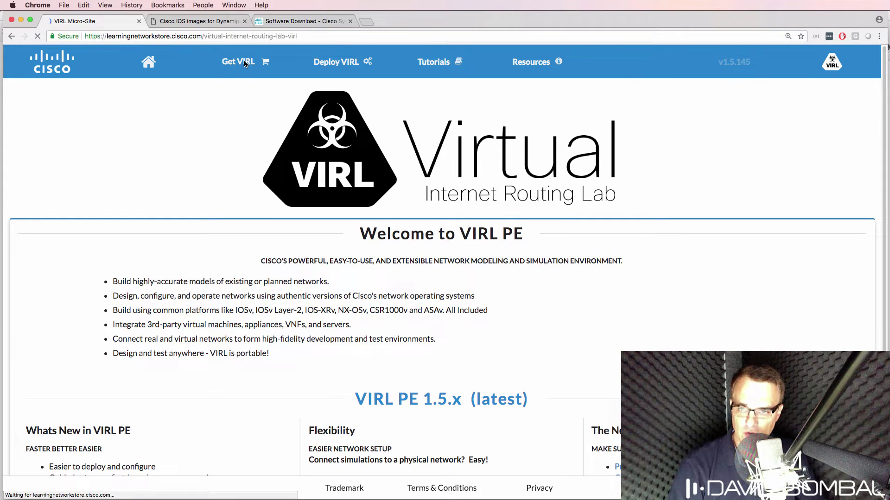
double_click(242, 310)
key(super+equal)
click(120, 423)
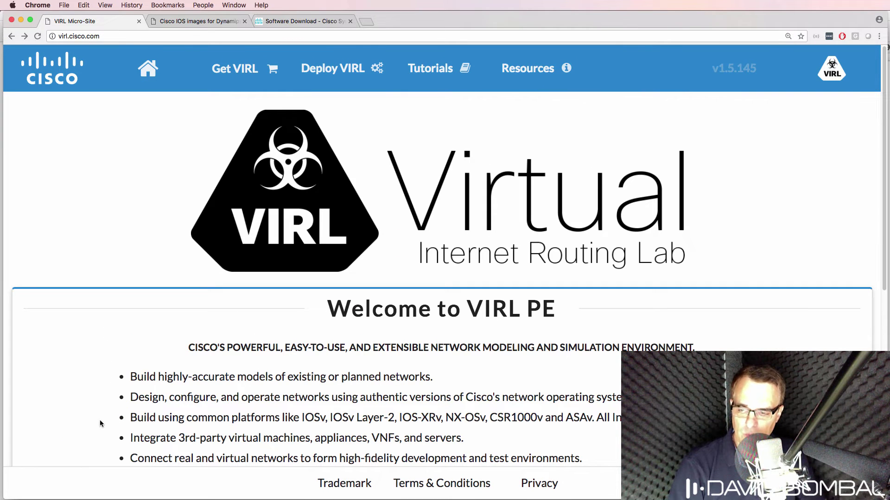
drag(129, 418, 630, 418)
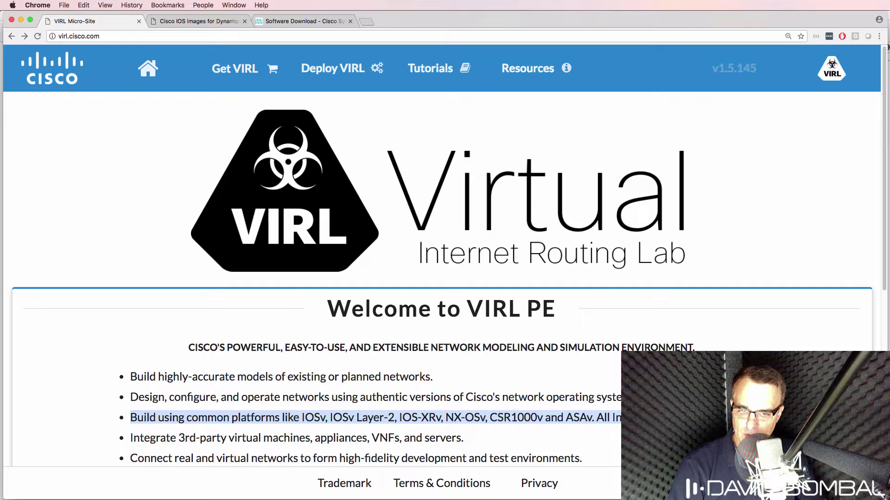
click(317, 432)
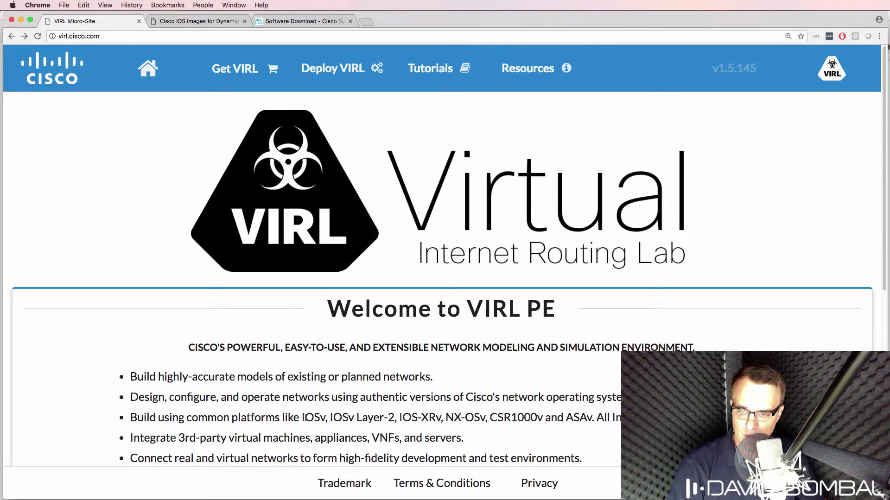
drag(304, 418, 591, 418)
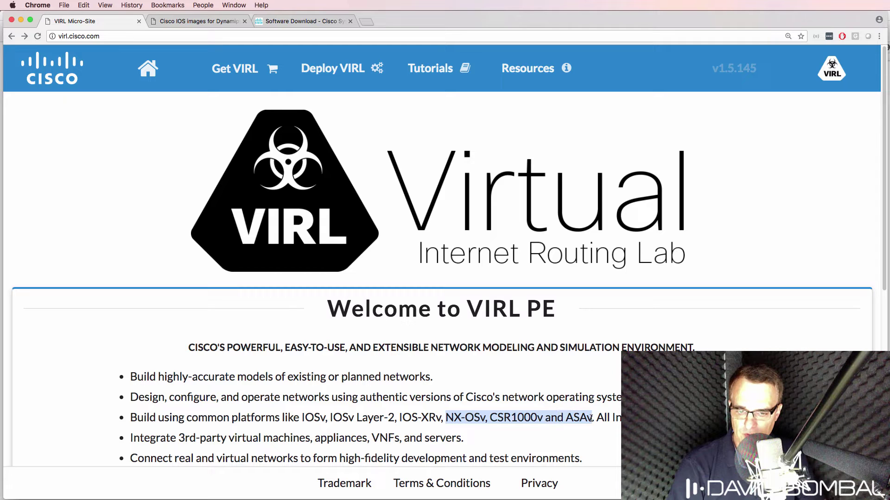
click(351, 417)
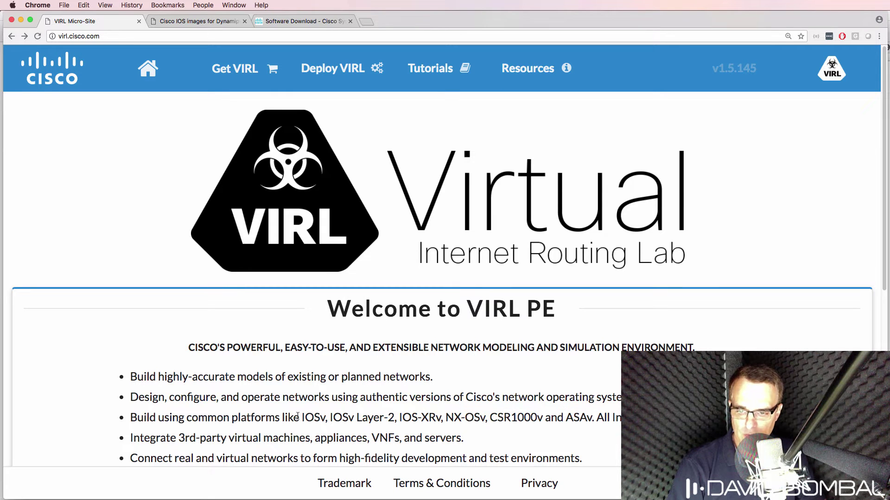
drag(302, 417, 397, 418)
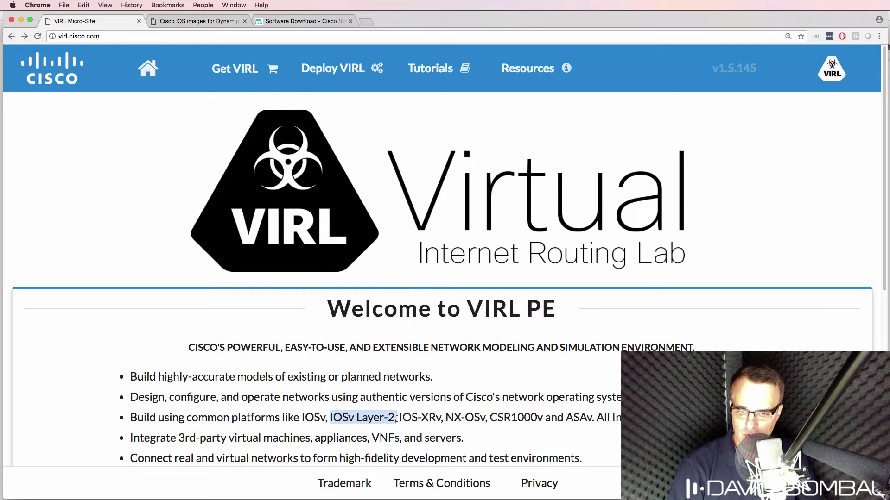
drag(567, 417, 595, 419)
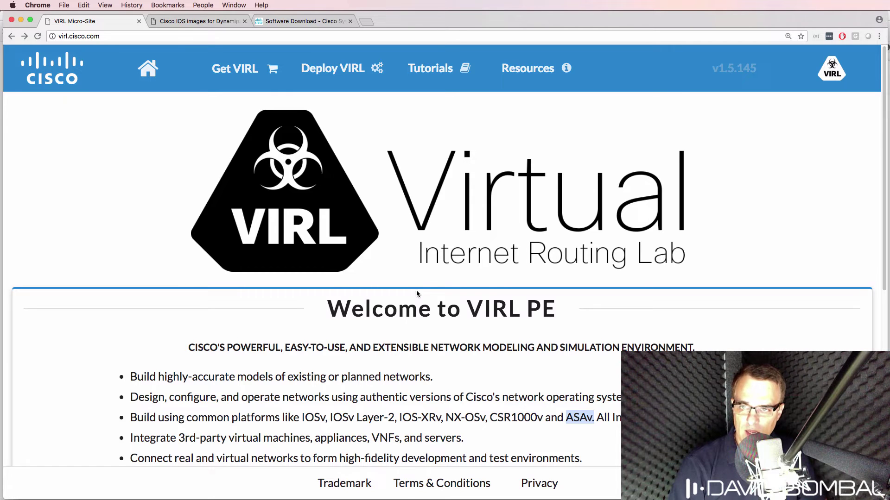
- Open the store's VIRL purchase page and highlight the VIRL PE $ 199.00 price
click(232, 68)
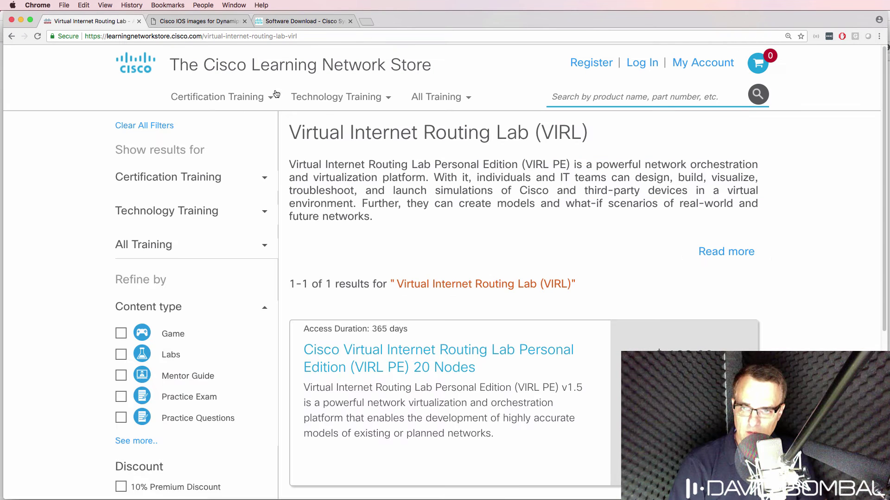
mouse_move(340, 97)
scroll(649, 315, down, 2)
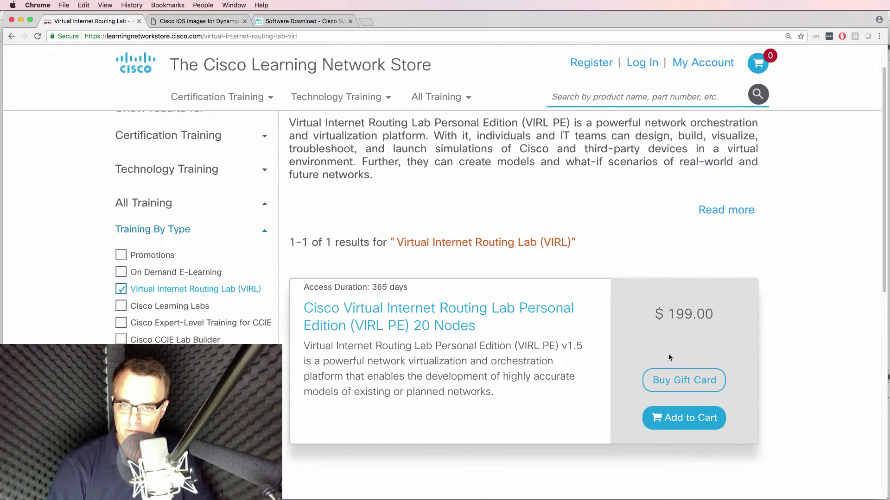
drag(649, 315, 713, 318)
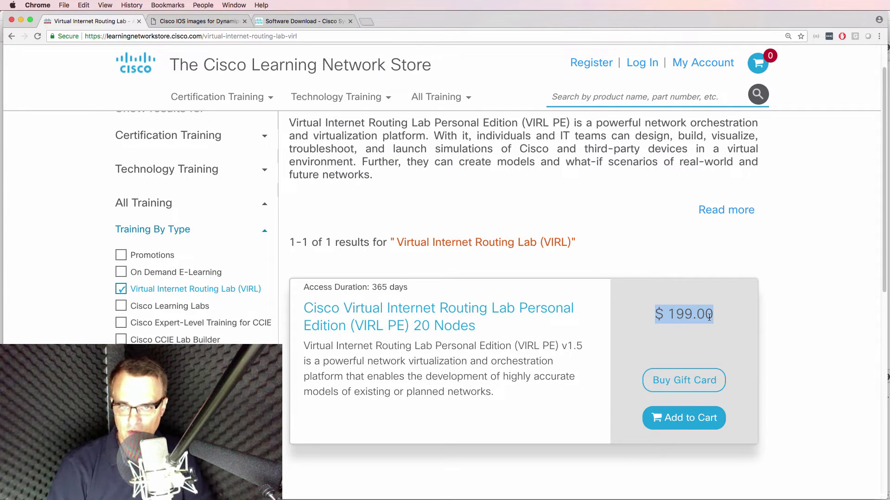
scroll(708, 317, up, 1)
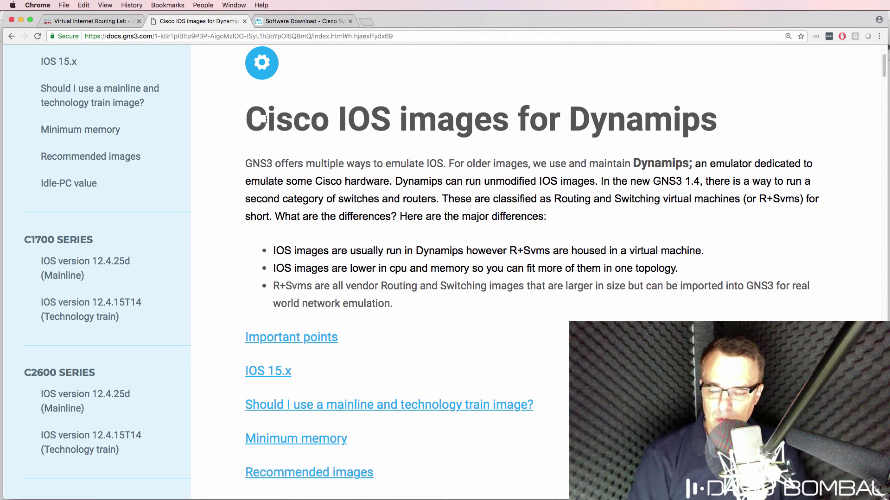
- Highlight the Cisco IOS images for Dynamips title and jump to the c3725 image details
drag(244, 117, 716, 113)
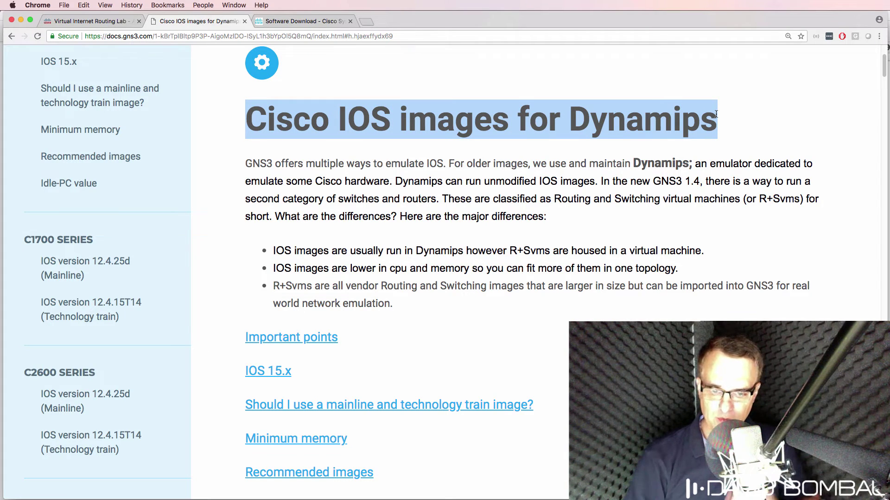
click(716, 114)
scroll(469, 223, down, 10)
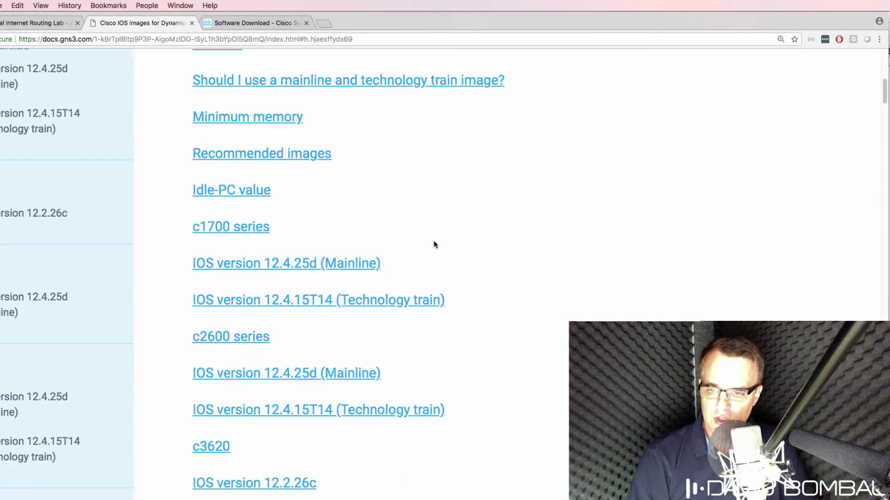
scroll(435, 244, down, 10)
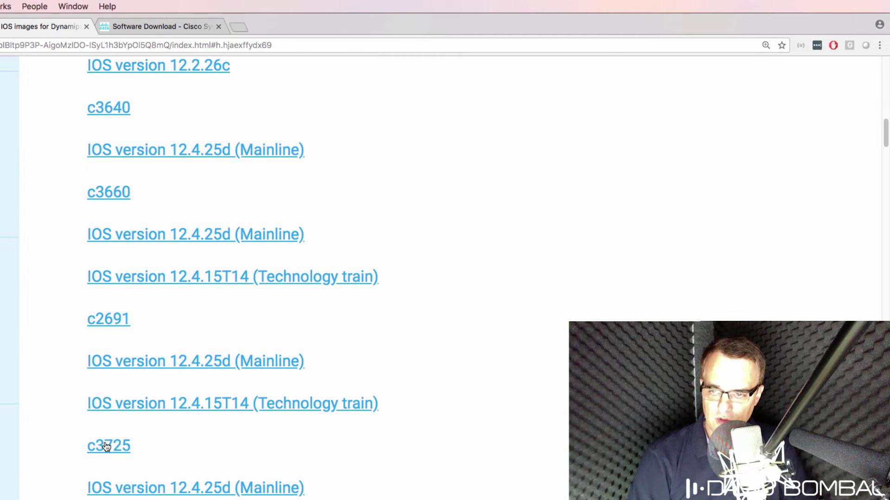
click(107, 447)
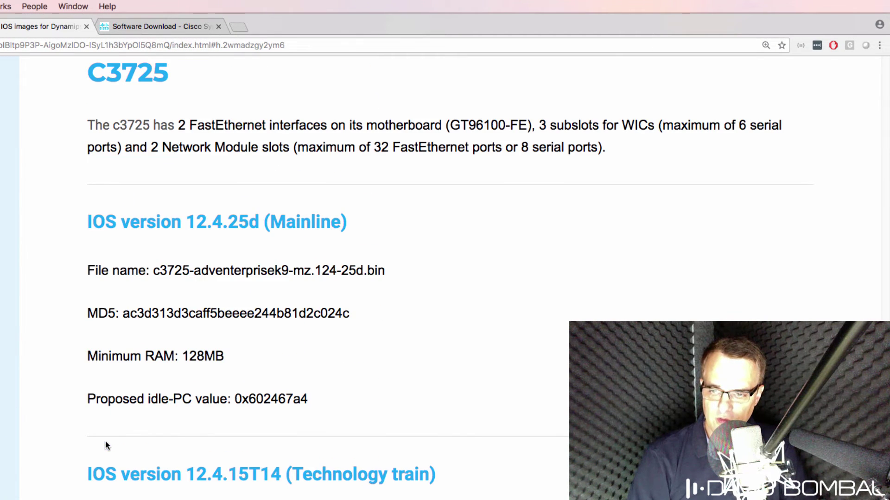
scroll(219, 394, down, 5)
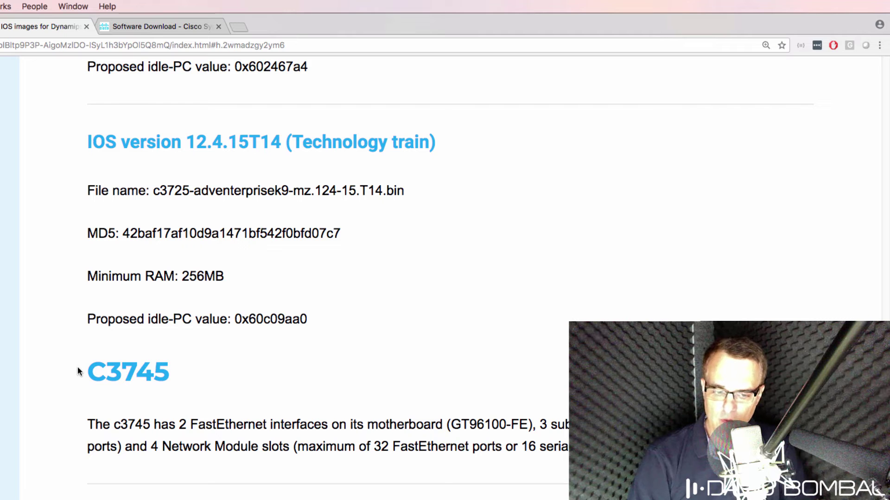
- Highlight the IOS version 12.4.25d (Mainline) heading, then return toward the contents
scroll(77, 371, up, 5)
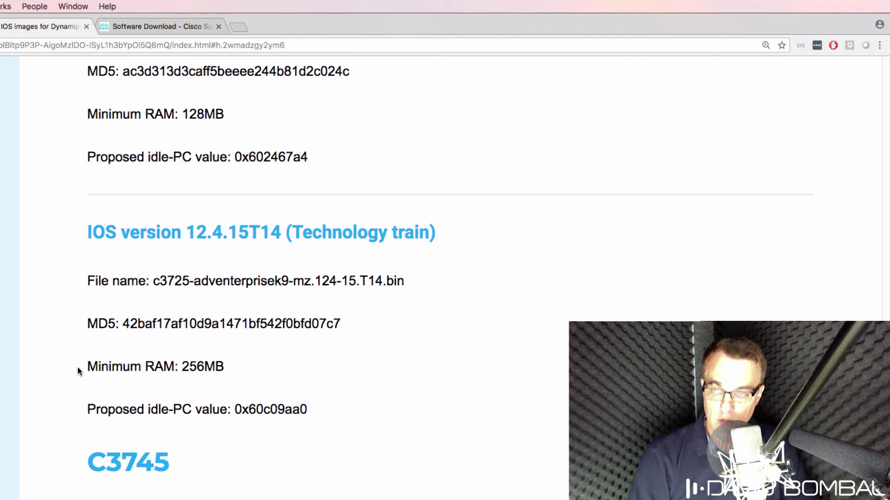
scroll(77, 366, up, 5)
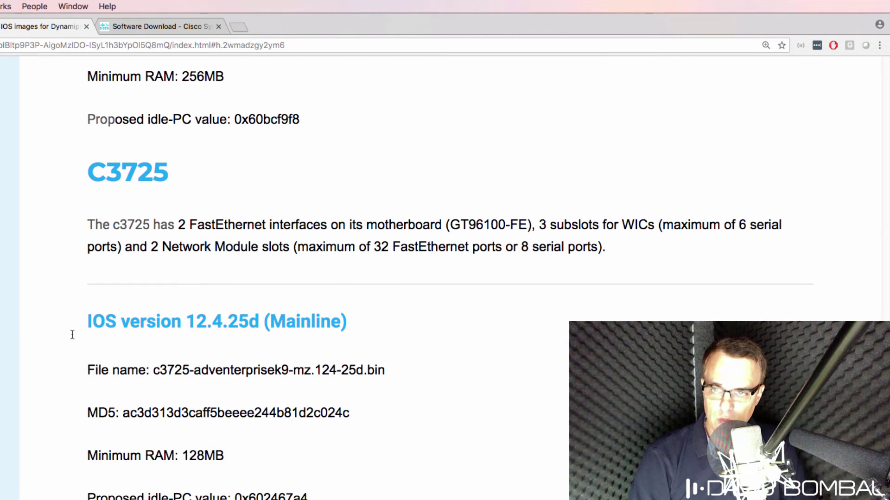
drag(31, 176, 304, 188)
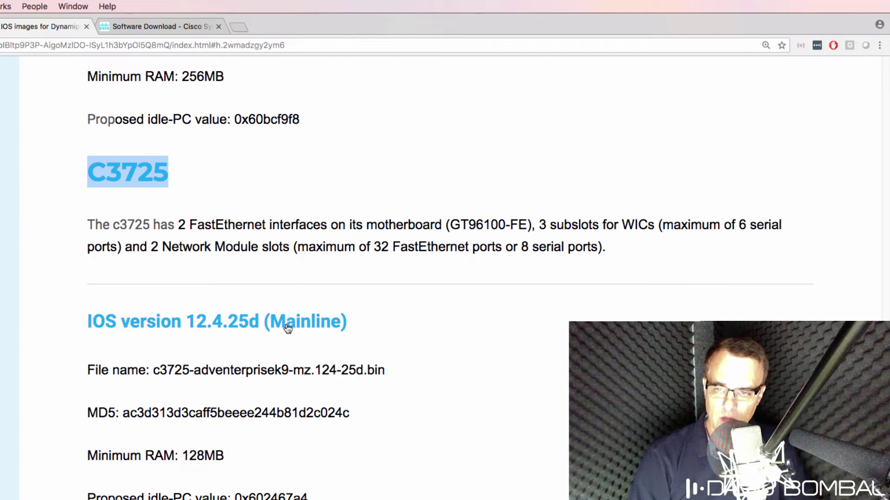
drag(64, 321, 363, 323)
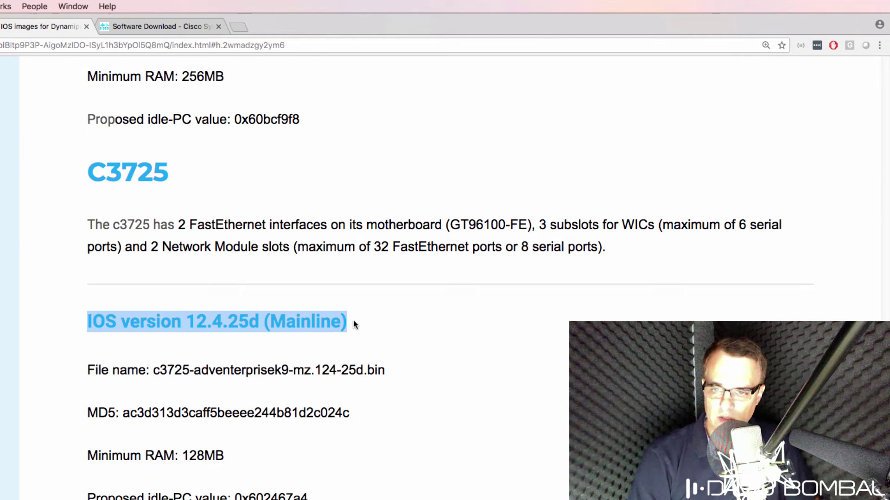
scroll(354, 323, up, 20)
- Jump to the IOS 15.x section, highlight the c7200 sentence and reset zoom to 100%
scroll(297, 381, down, 7)
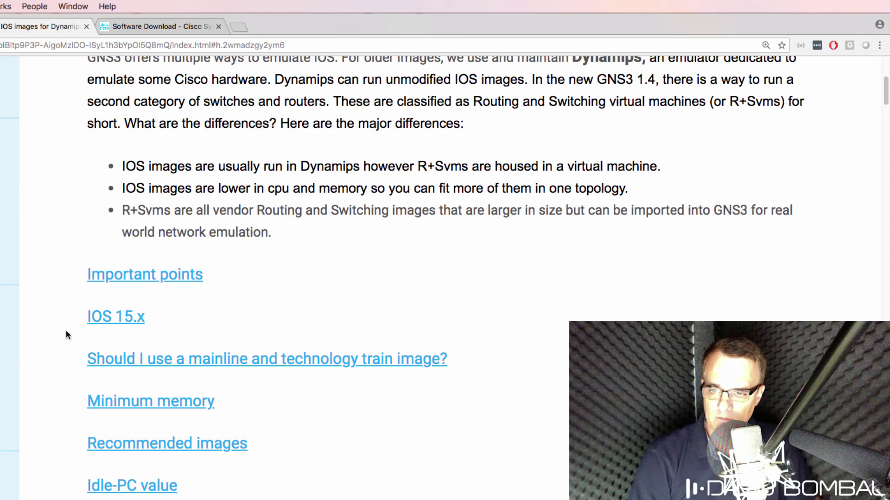
click(117, 320)
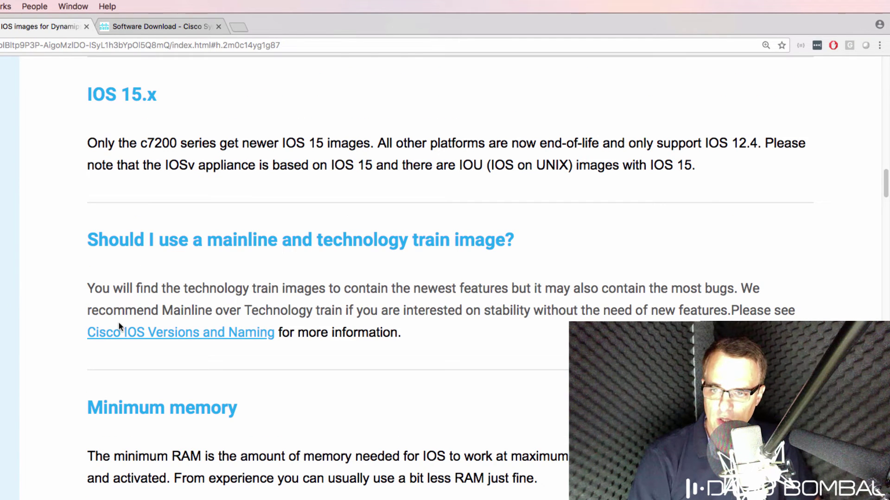
drag(87, 135, 369, 143)
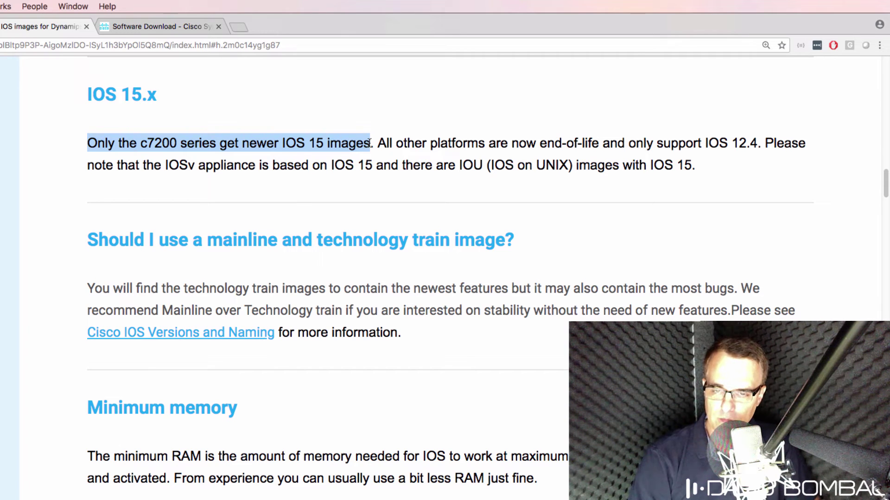
click(73, 142)
key(super+0)
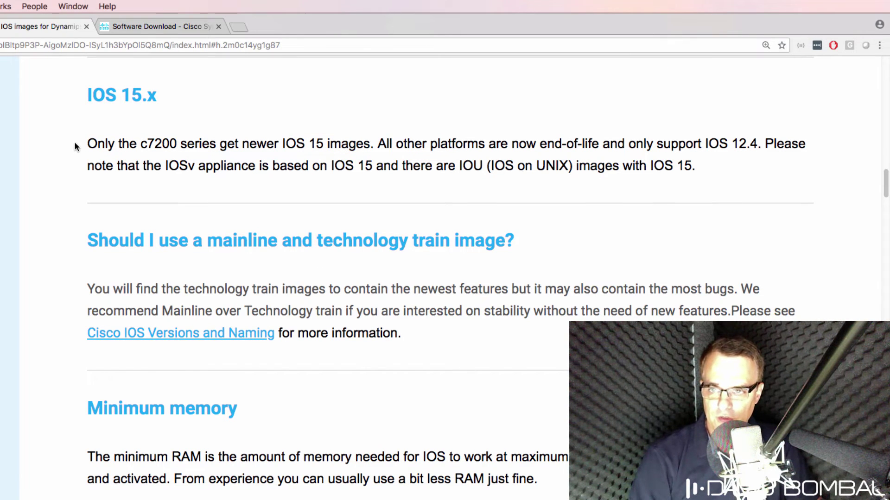
- Highlight the IOS 15.x heading, the c7200 and IOS 12.4 sentences, and 'IOSv appliance'
drag(79, 95, 171, 93)
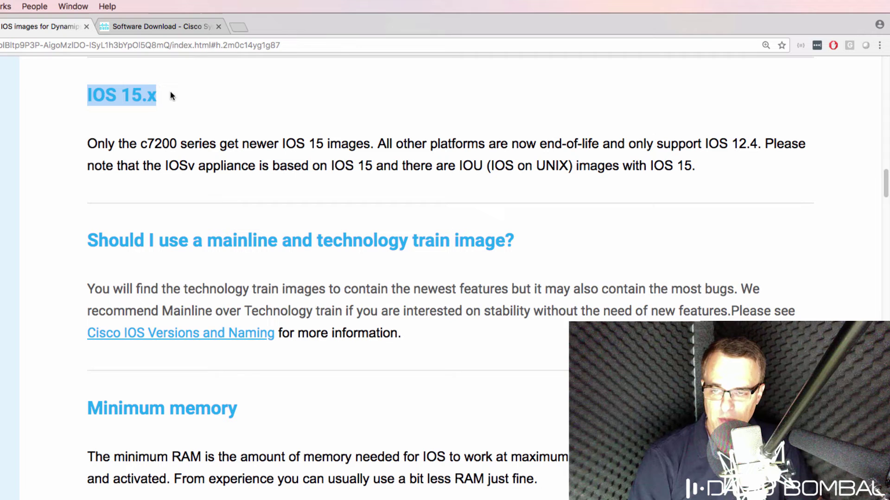
click(84, 146)
drag(84, 145, 376, 136)
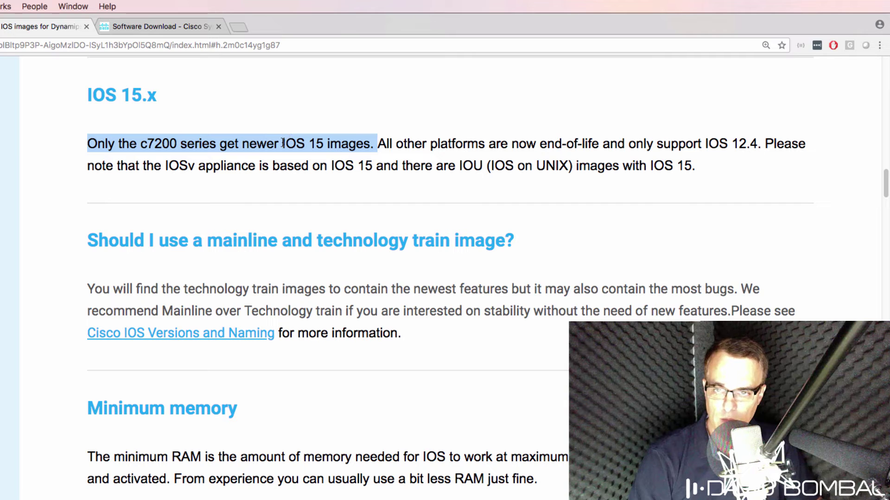
click(397, 147)
drag(378, 141, 772, 163)
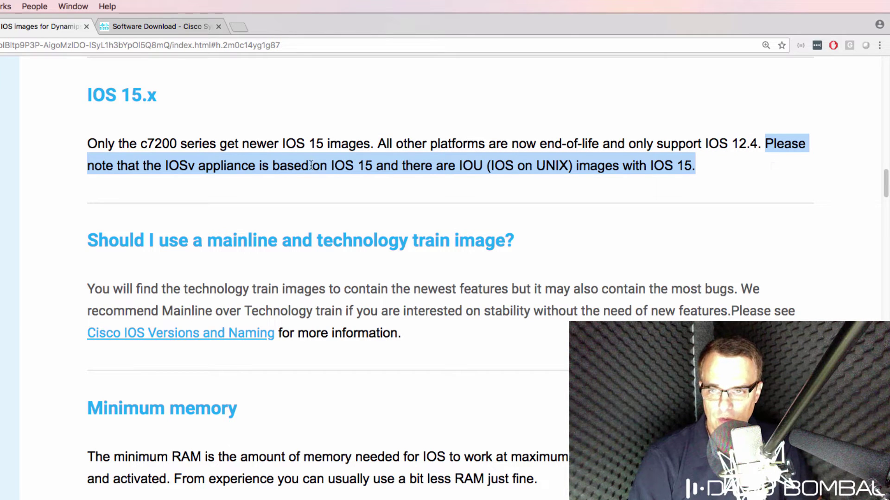
click(181, 164)
drag(165, 165, 255, 165)
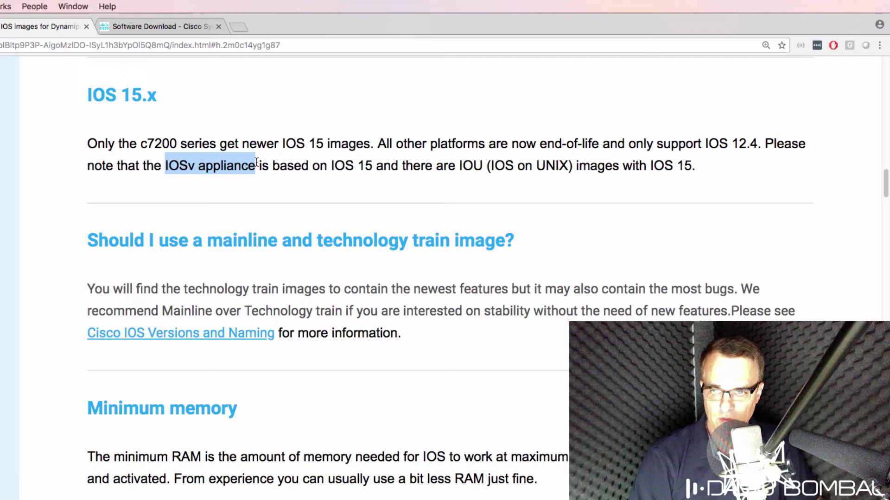
- On the 7204VXR 15.2.4M7 downloads, highlight the c7200-adventerprisek9-mz.152-4.M7.bin file name
click(173, 27)
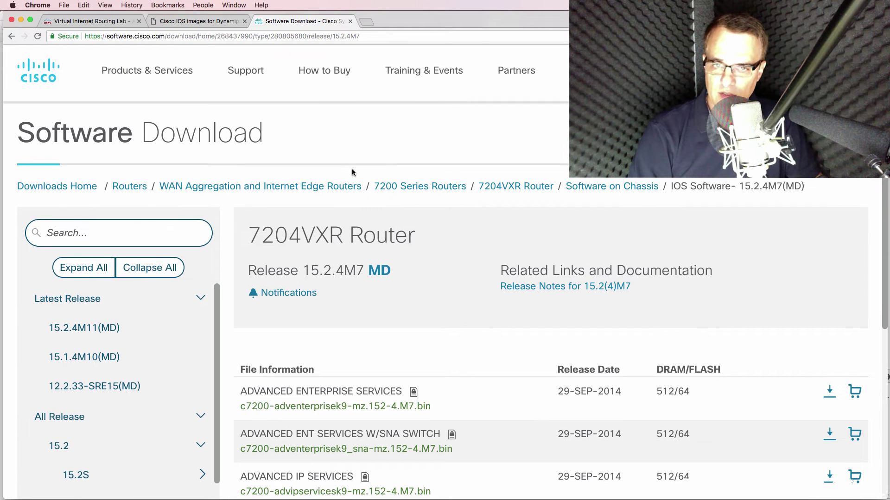
scroll(352, 172, down, 3)
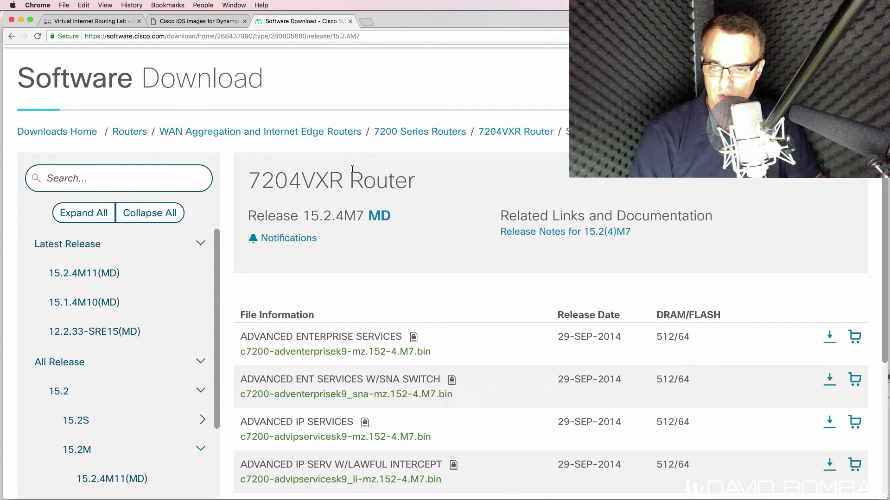
mouse_move(244, 352)
drag(236, 353, 412, 356)
mouse_move(412, 355)
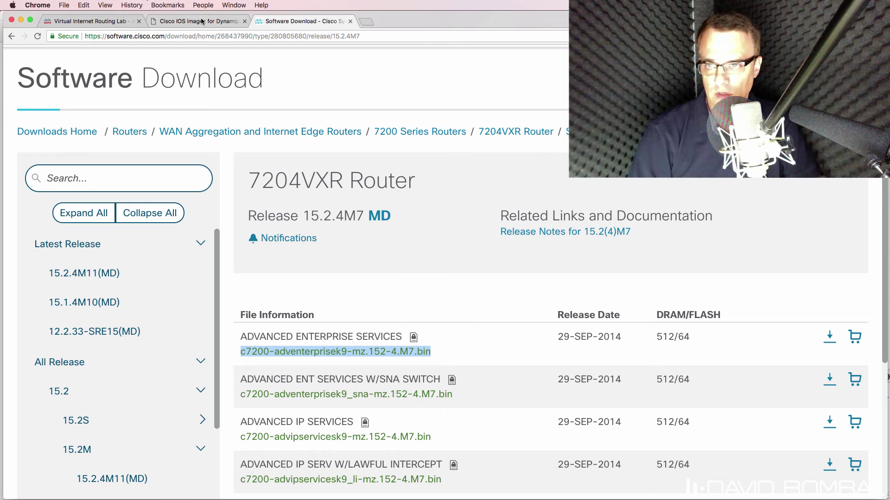
- Compare the VIRL store heading, the docs' c7200 IOS 15 sentence and the 7204VXR downloads
click(88, 20)
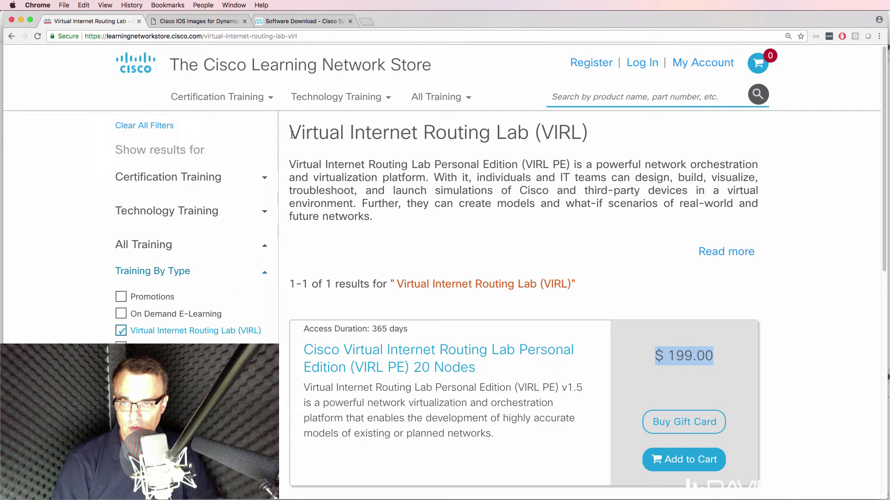
drag(292, 134, 618, 135)
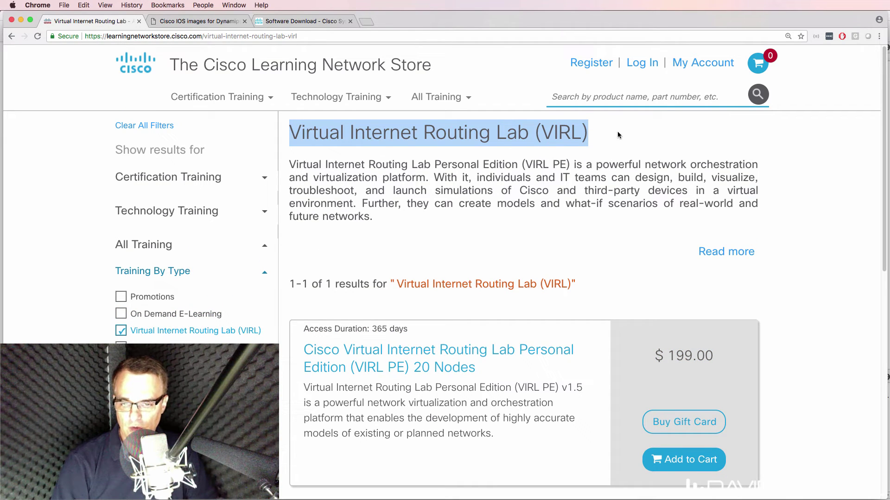
click(180, 21)
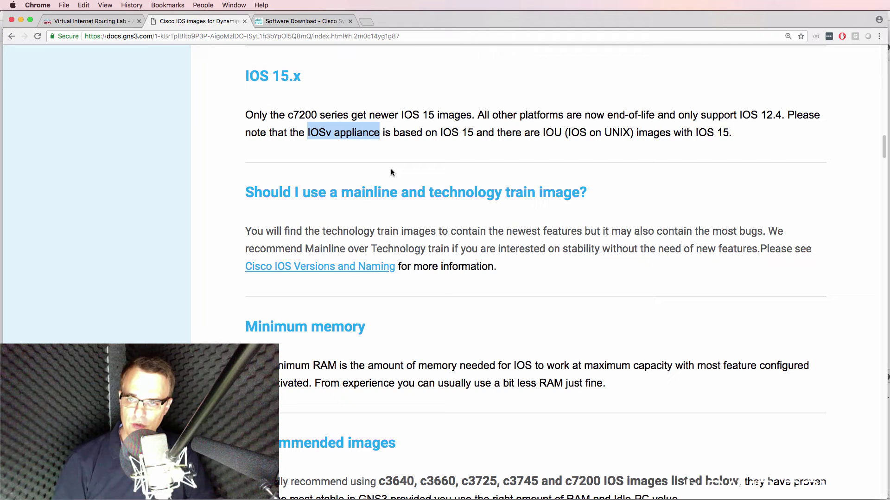
drag(245, 115, 478, 116)
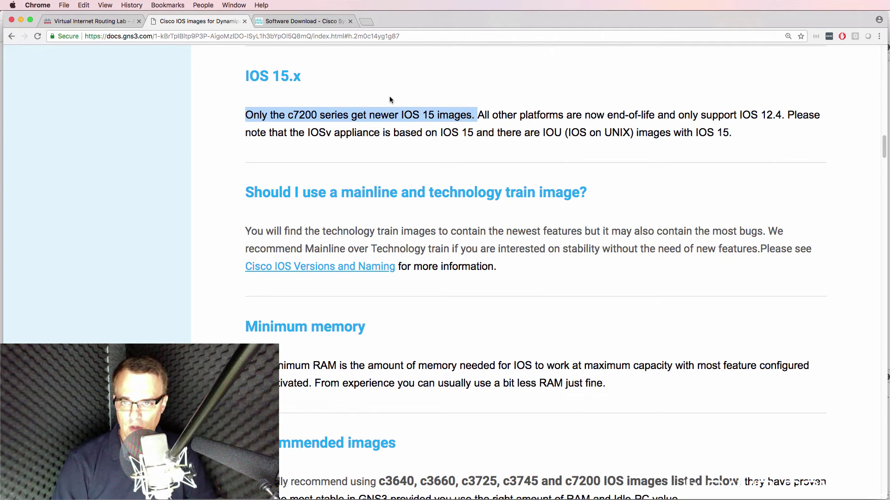
click(299, 21)
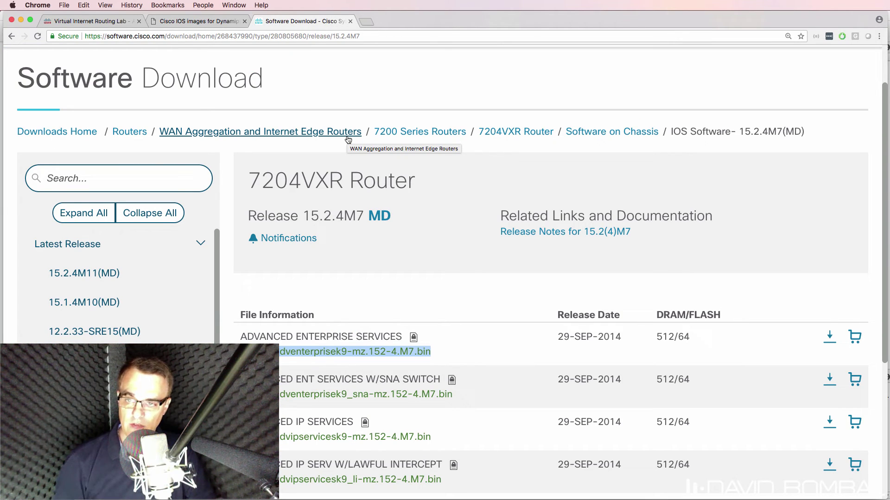
click(208, 21)
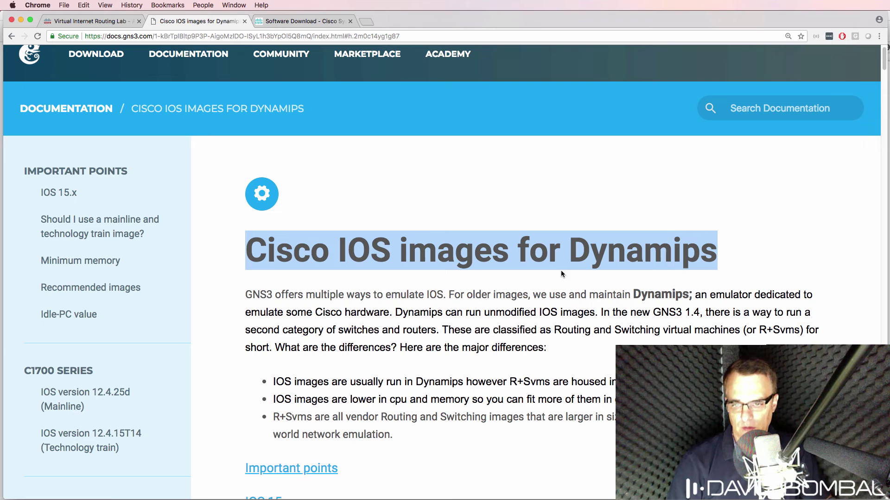
drag(444, 294, 675, 295)
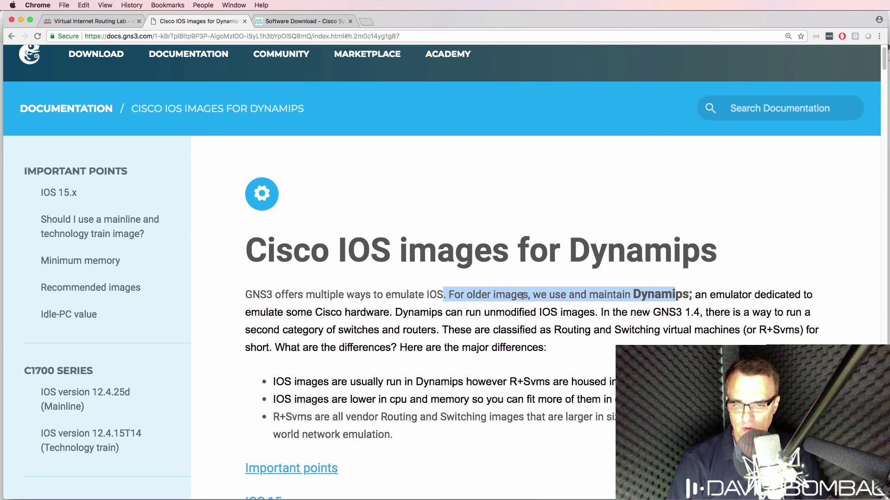
click(485, 296)
drag(450, 295, 596, 313)
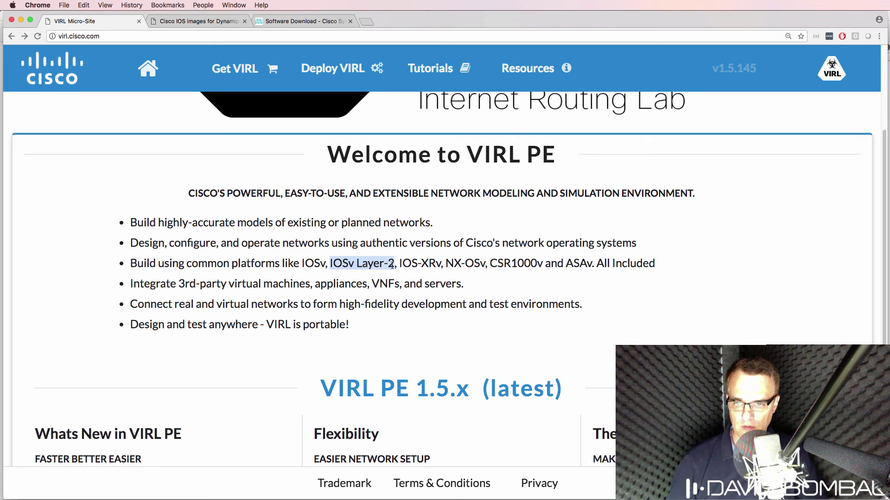
click(214, 21)
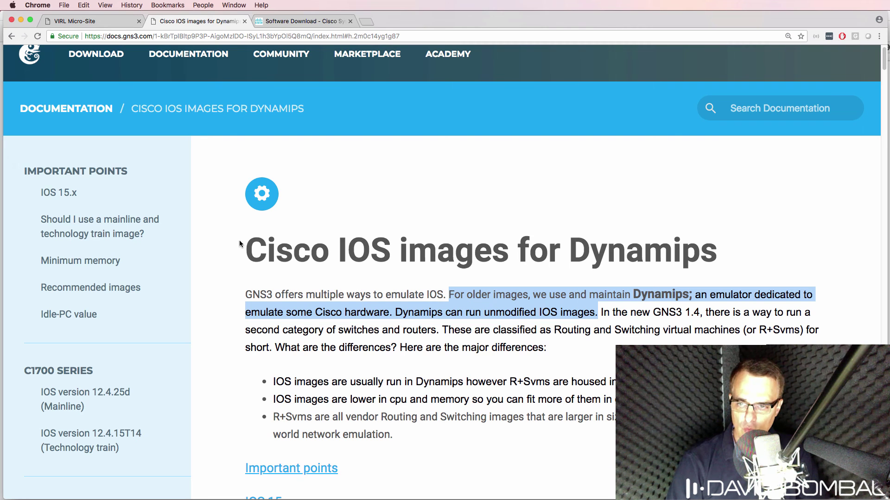
drag(240, 243, 664, 278)
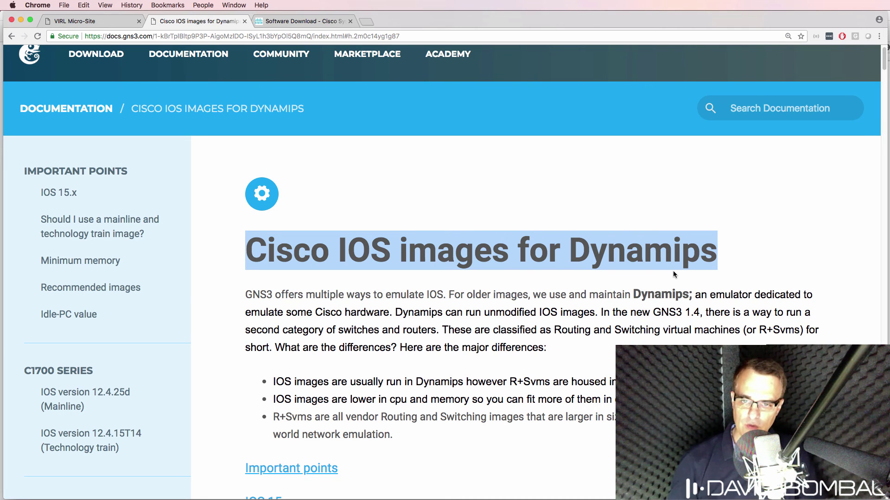
- Scroll the contents and jump to the C3725 section of the Dynamips images documentation
scroll(626, 274, down, 12)
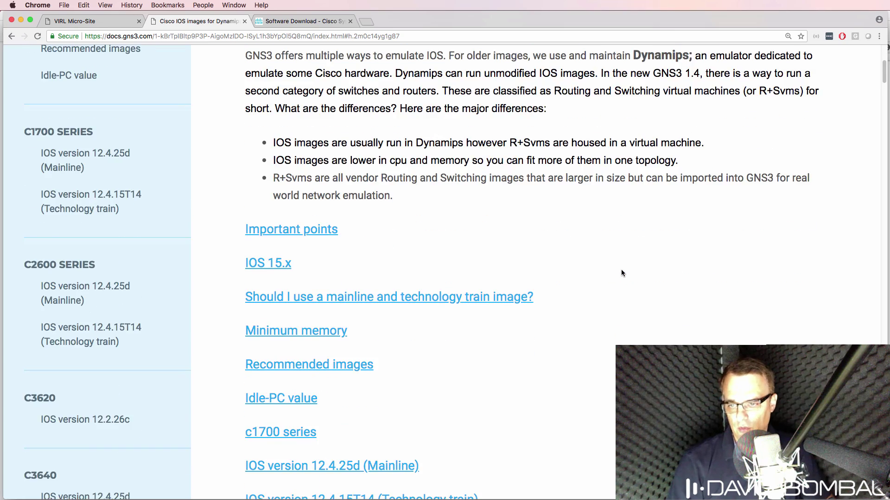
scroll(614, 270, down, 6)
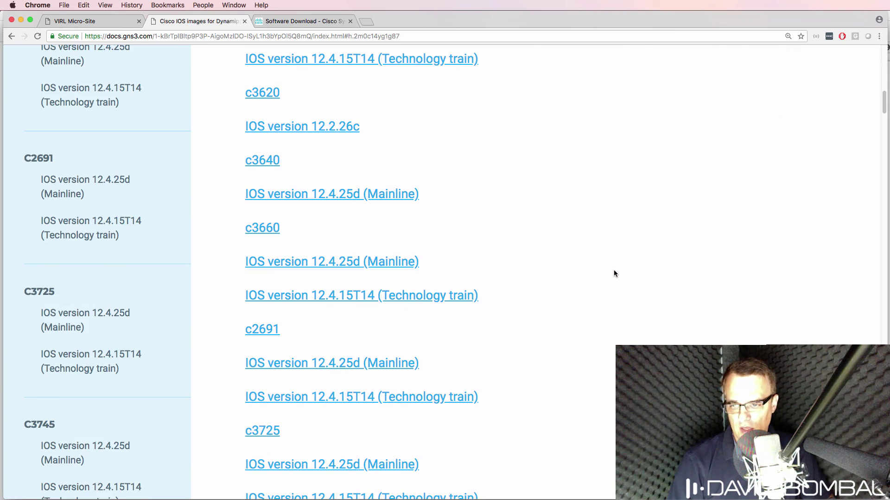
click(264, 361)
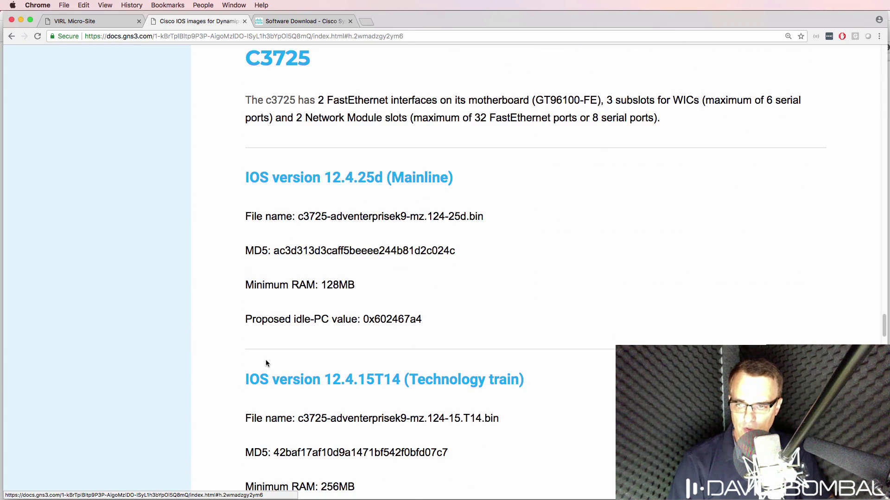